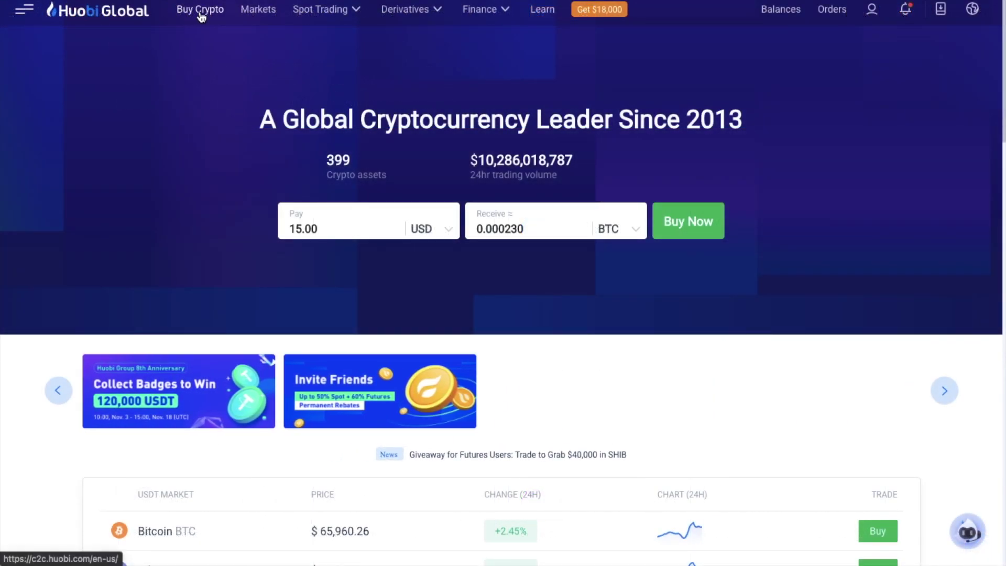
Step: Open the crypto purchase page, choose GBP as the payment currency and set the amount to pay to 50
left_click(201, 15)
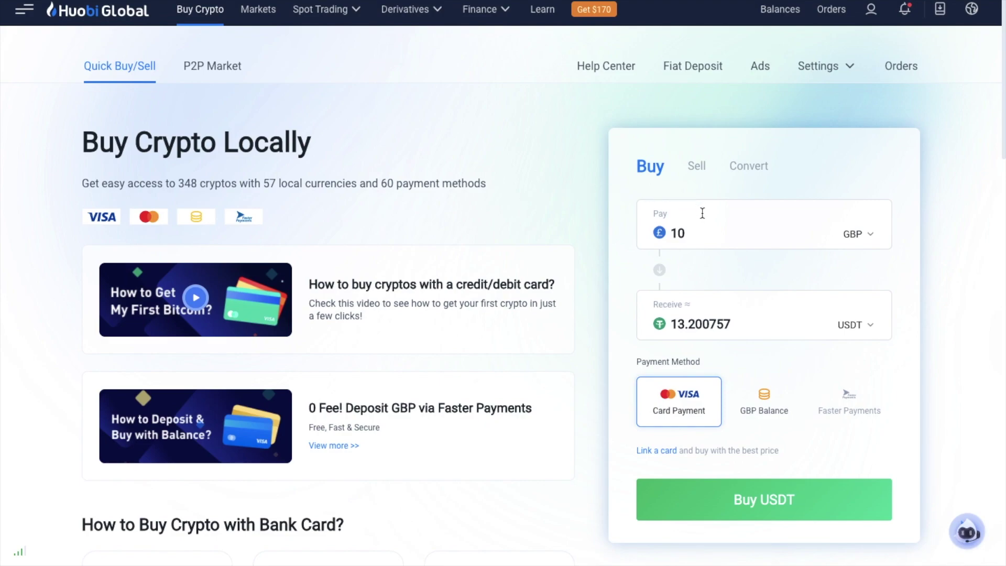
left_click(874, 239)
scroll(820, 376, "down", 9)
scroll(820, 376, "up", 9)
type("gbp")
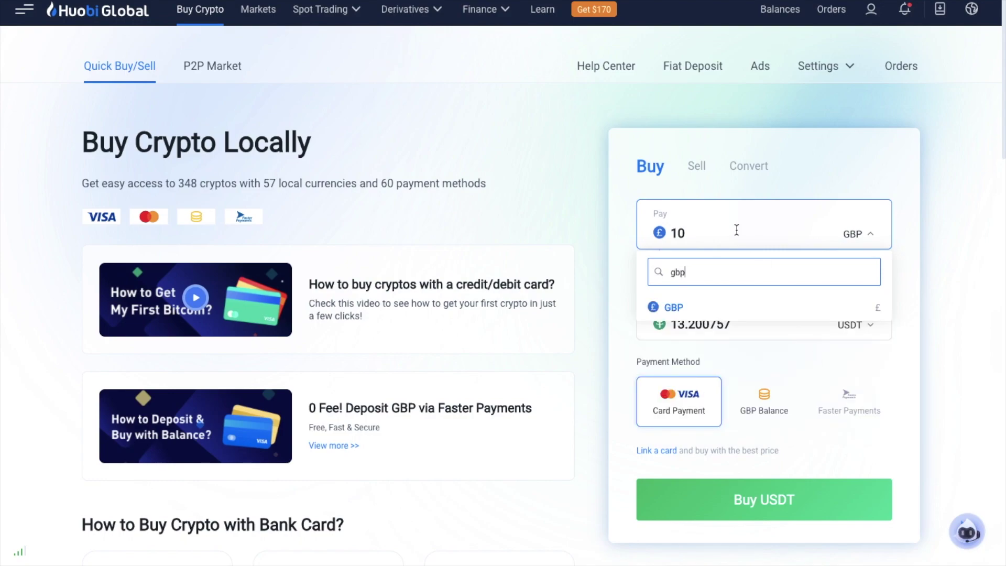
left_click(742, 308)
type("50")
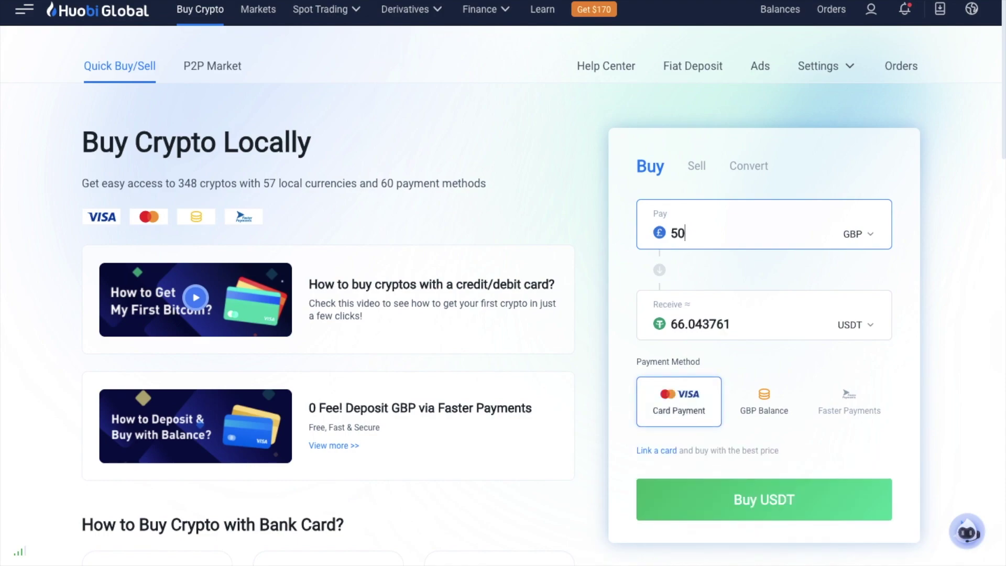
Step: Choose BTC as the currency to receive, select Card Payment as the payment method and proceed with the purchase
left_click(870, 327)
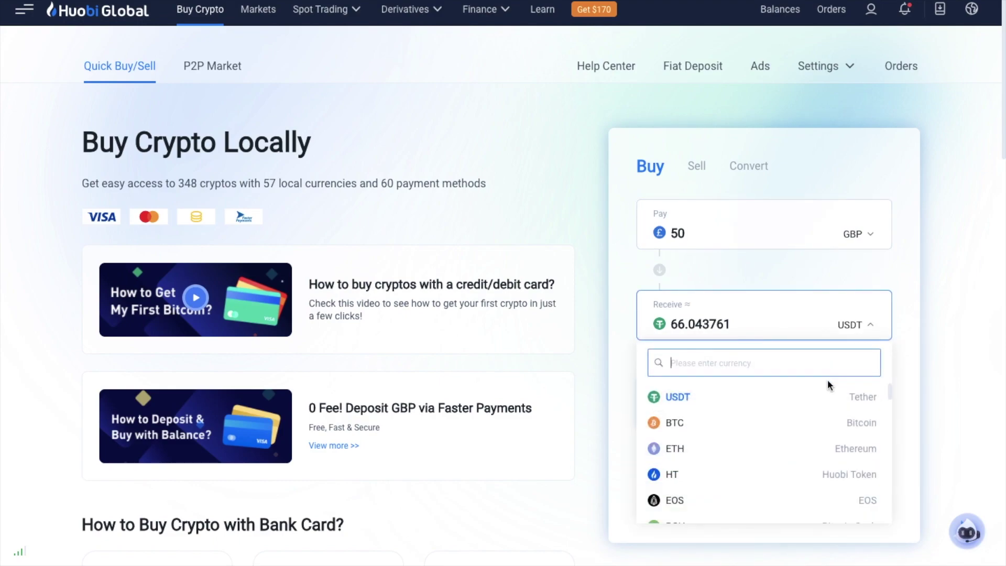
left_click(792, 436)
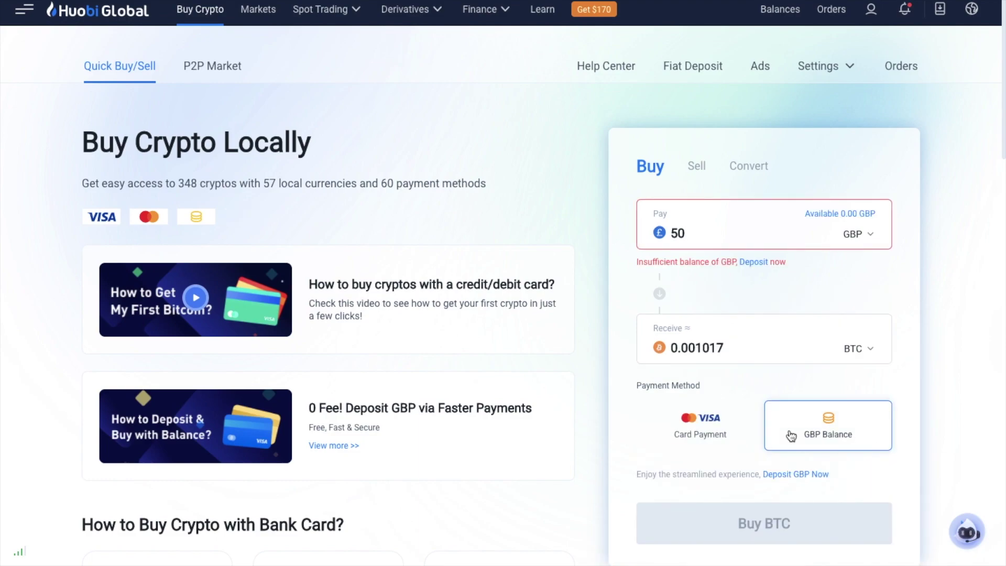
left_click(698, 432)
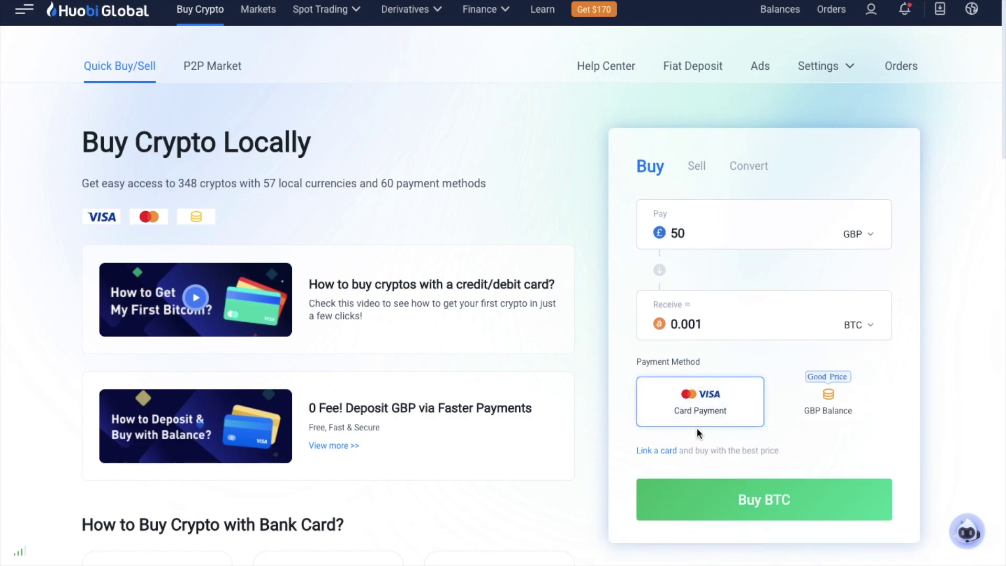
left_click(713, 495)
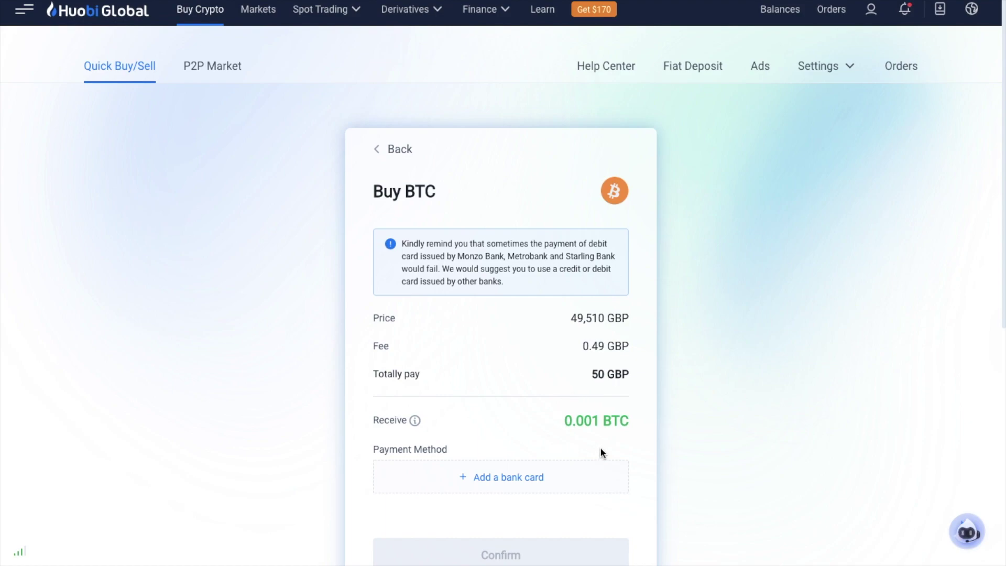
Step: Check the note on where received assets go, then add a bank card and select the first listed card as the payment method
mouse_move(416, 424)
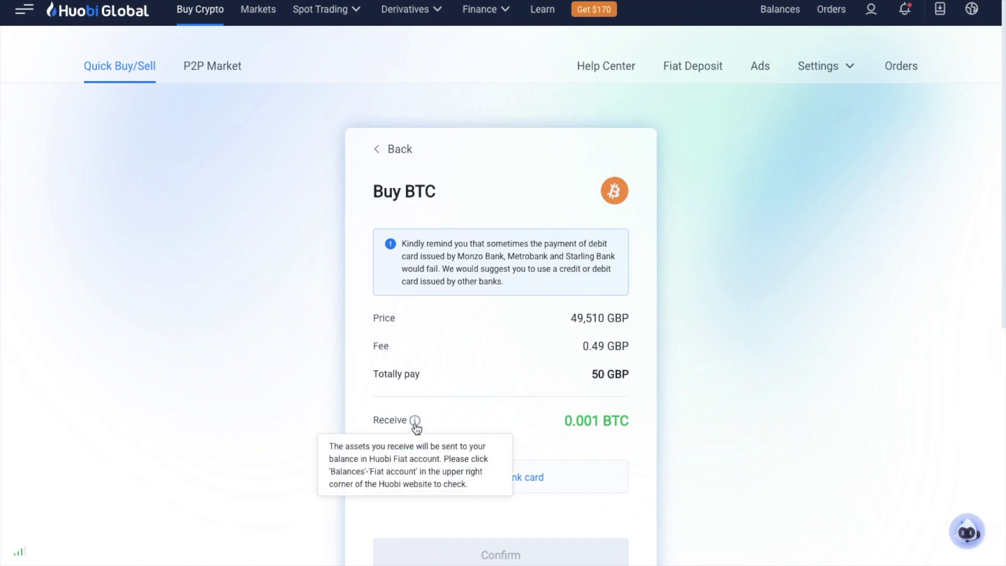
scroll(638, 340, "down", 2)
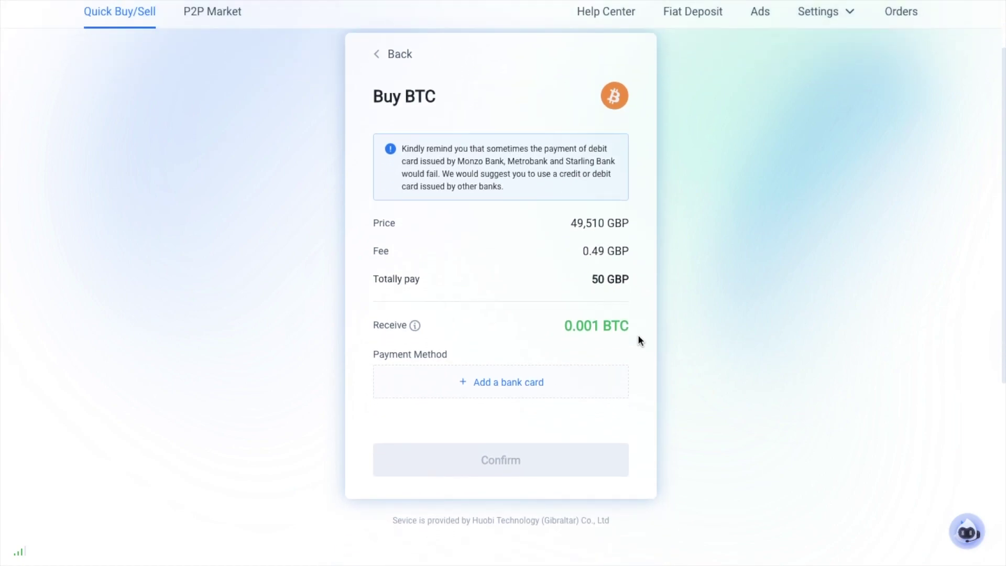
left_click(482, 387)
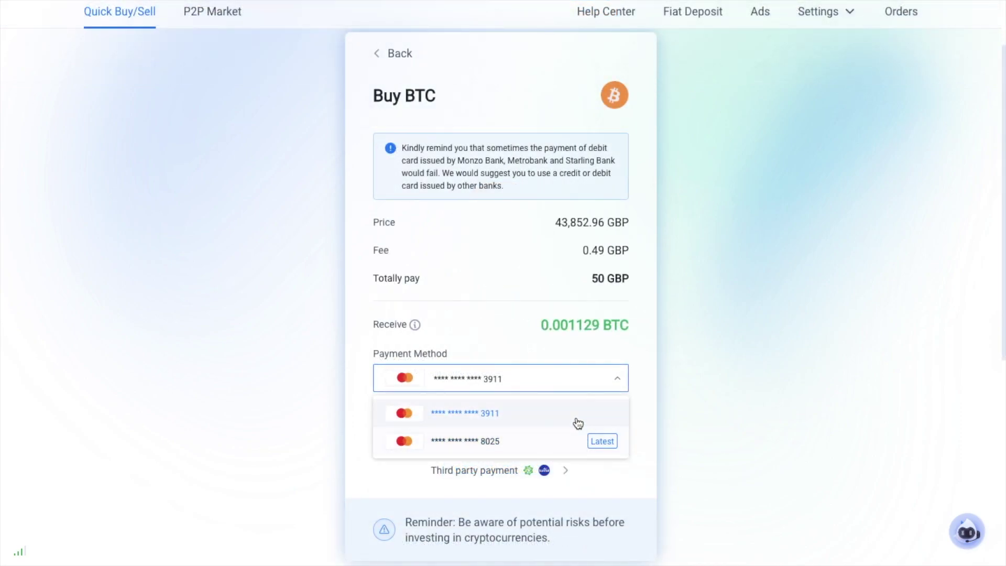
left_click(578, 424)
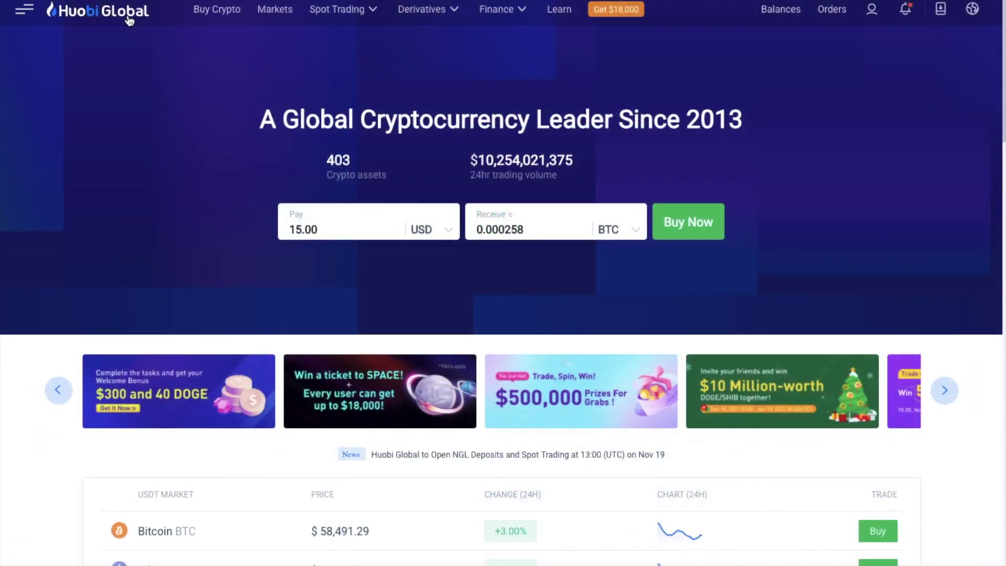
Step: Open the Fiat Account balances from the home page and look through the asset list
mouse_move(780, 22)
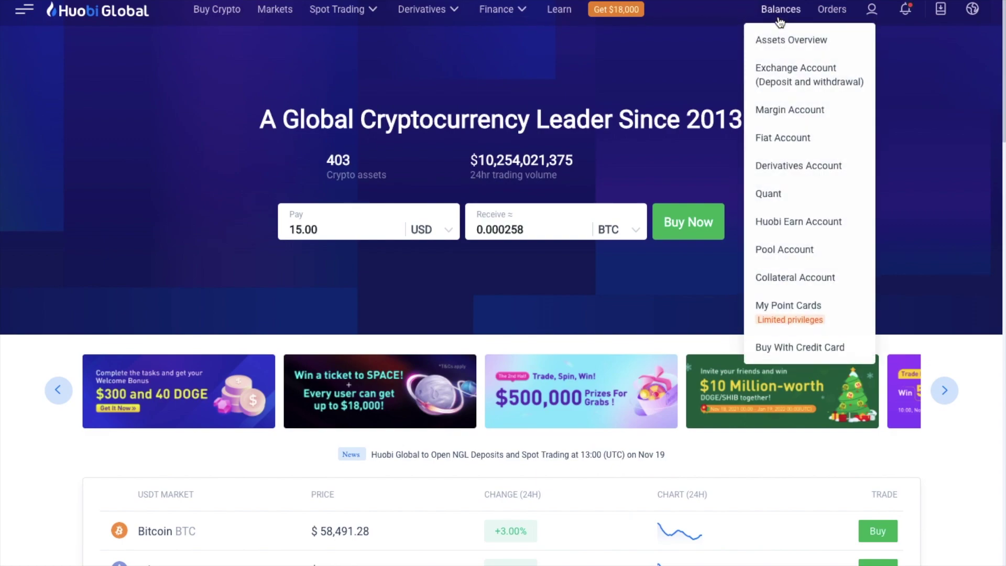
left_click(787, 140)
scroll(559, 314, "down", 4)
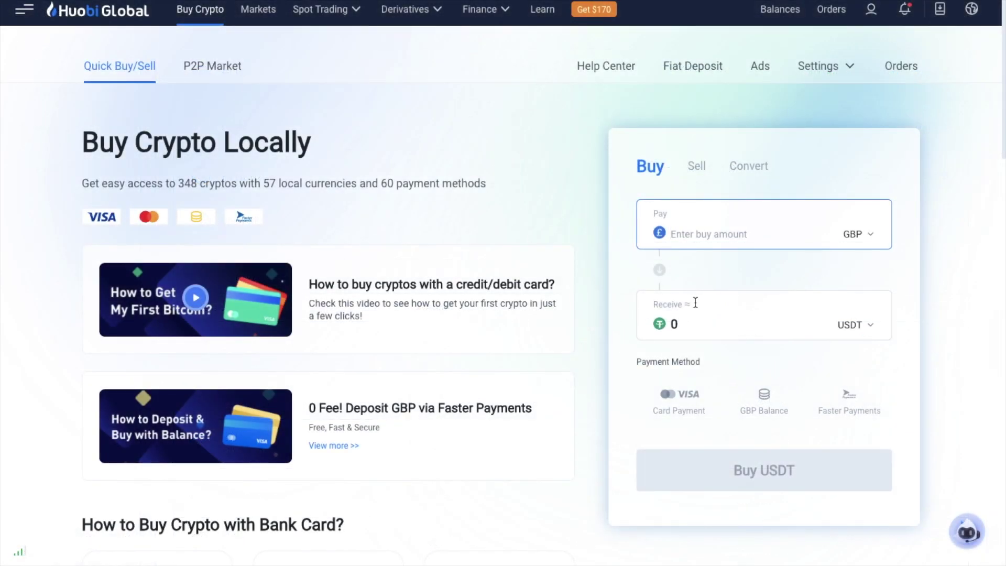
Step: Set up a purchase of BTC for 50 GBP with GBP Balance as the payment method
type("50")
left_click(871, 331)
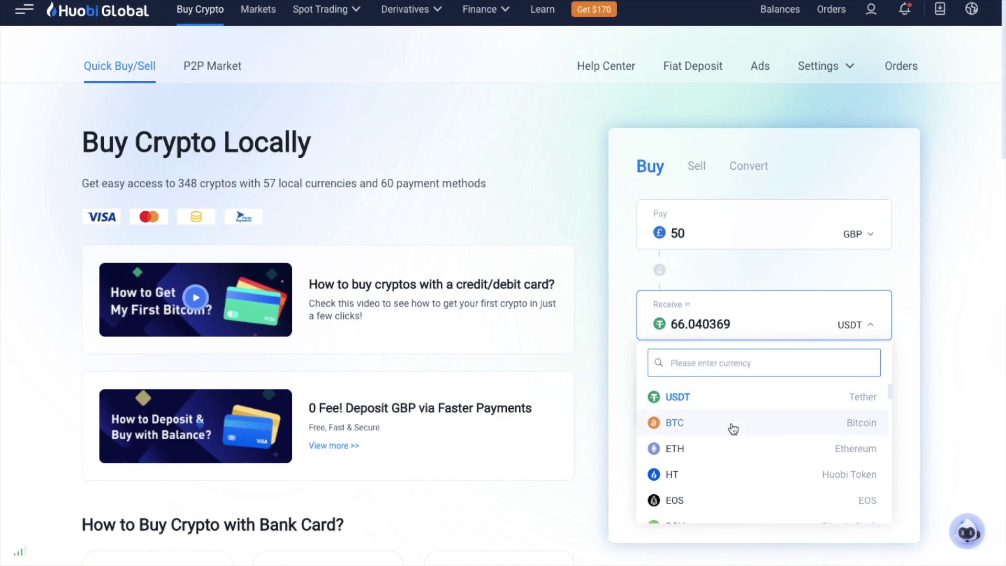
left_click(733, 429)
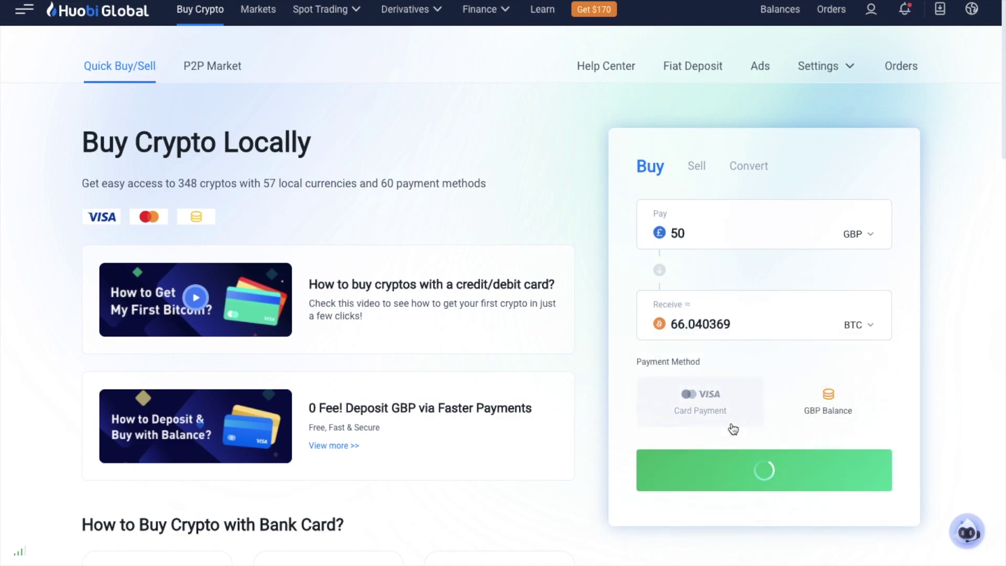
left_click(822, 404)
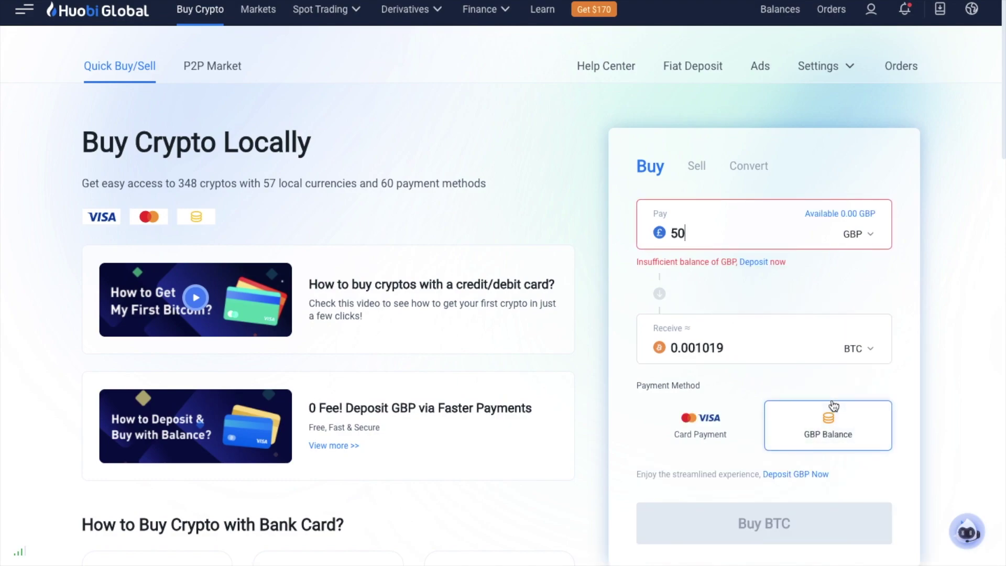
Step: Start a fiat deposit in GBP via Faster Payments, enter an amount of 50 and submit it
left_click(759, 268)
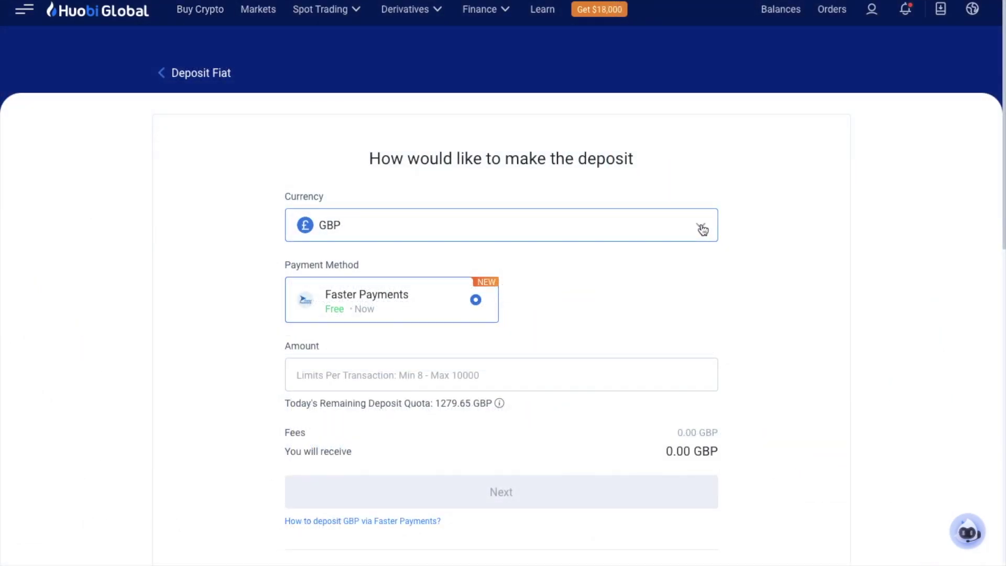
left_click(703, 229)
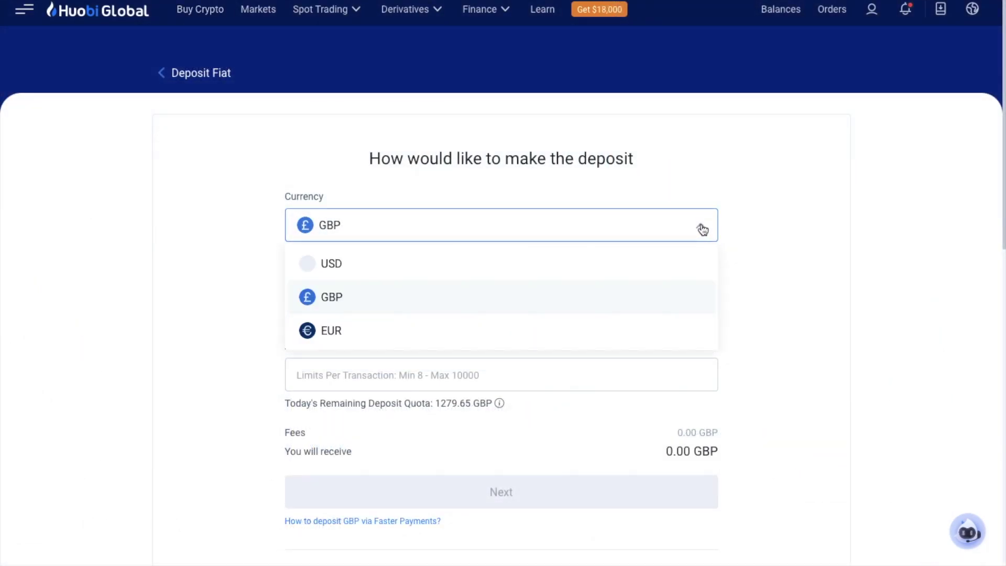
left_click(680, 307)
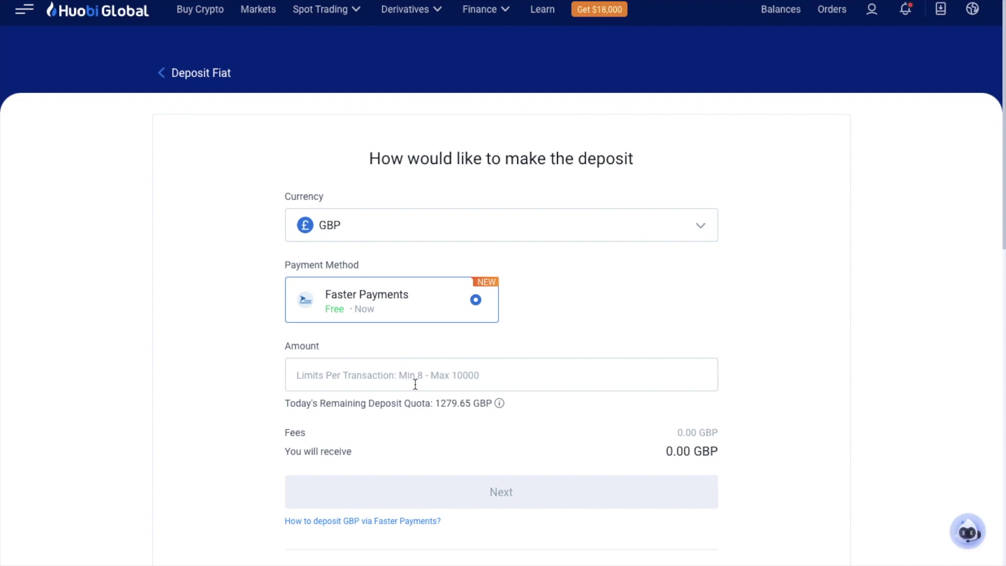
left_click(486, 373)
type("50")
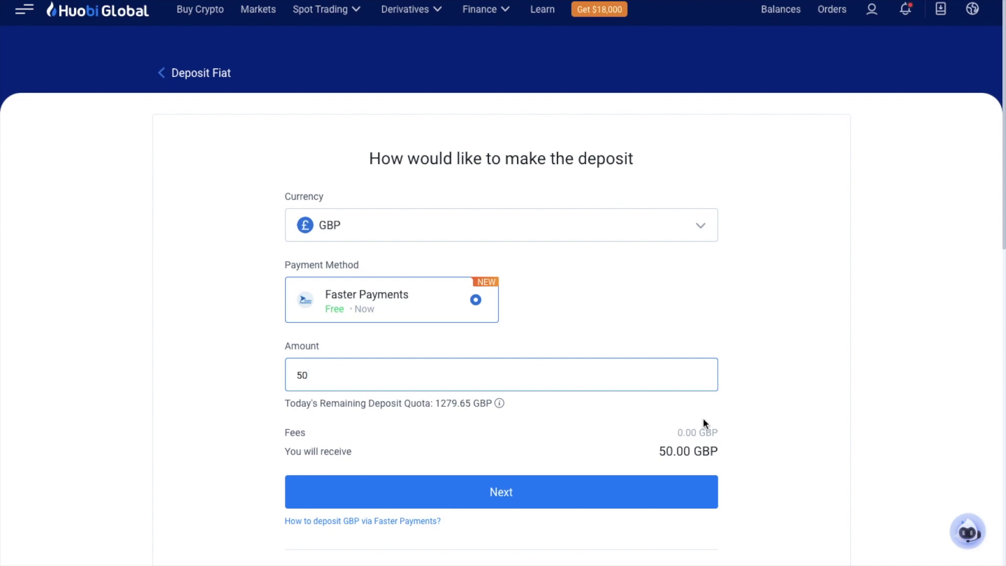
scroll(707, 422, "down", 1)
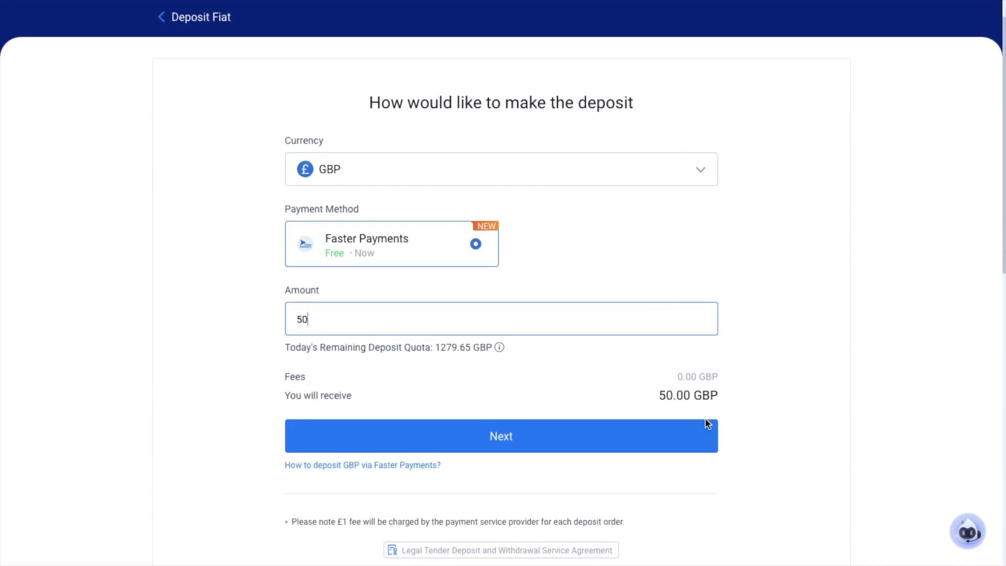
left_click(607, 442)
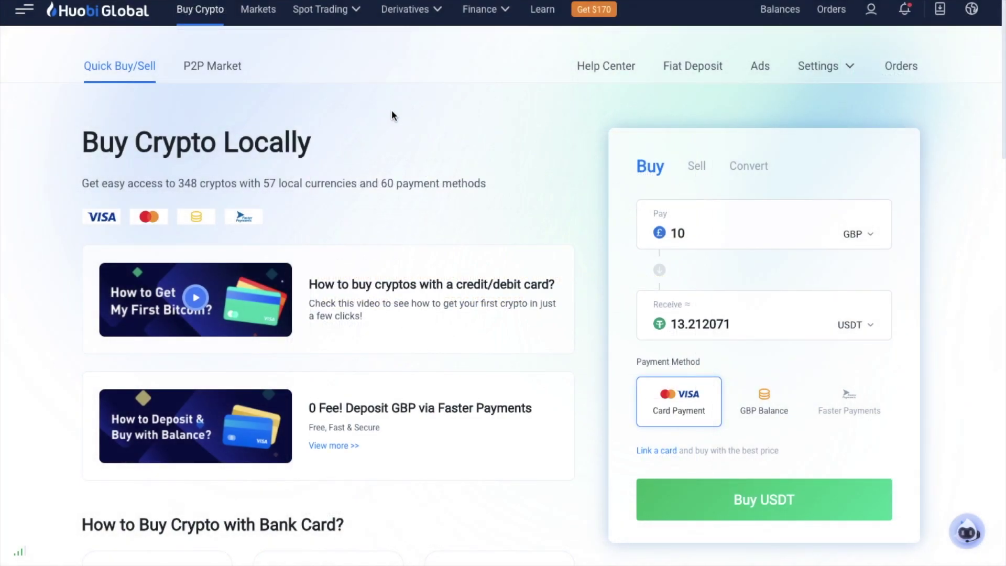
Step: Buy BTC with the full available GBP balance of 50.00 GBP and confirm the transfer for the order
left_click(762, 403)
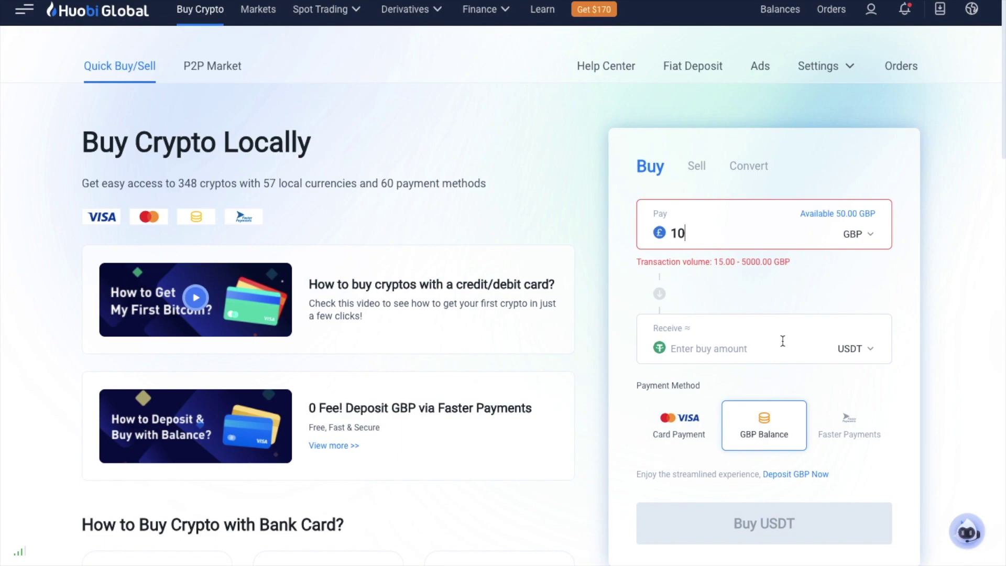
left_click(843, 219)
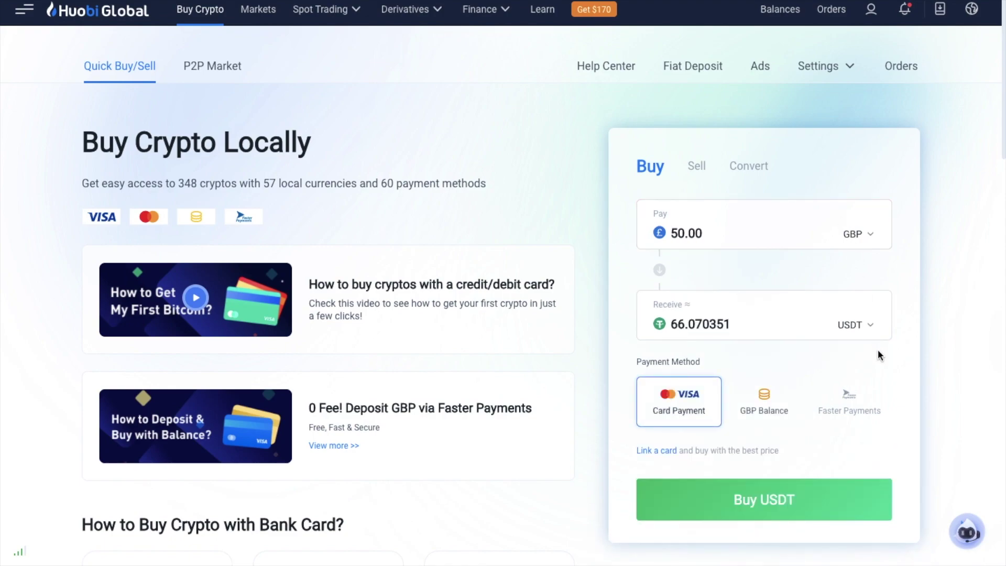
left_click(874, 326)
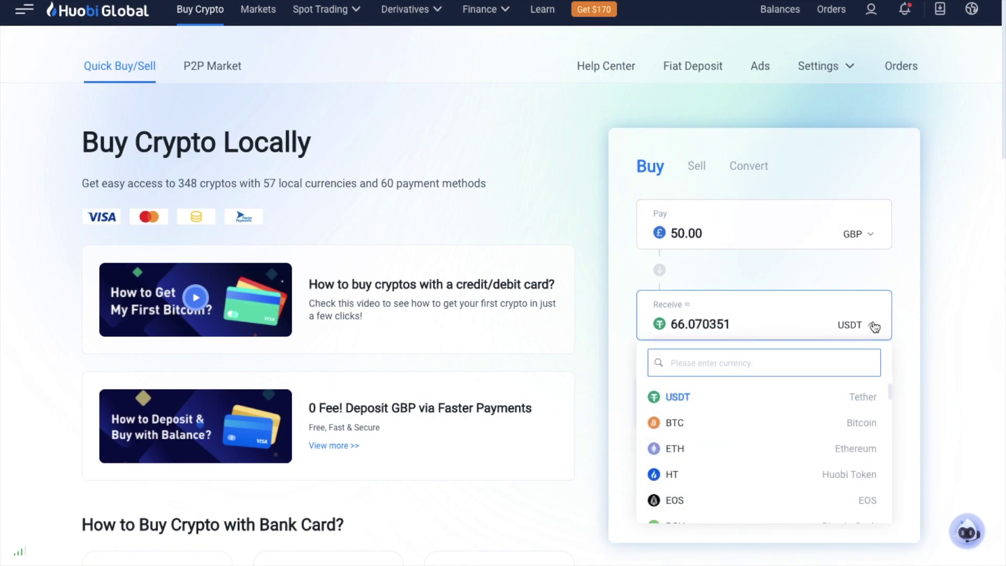
left_click(806, 433)
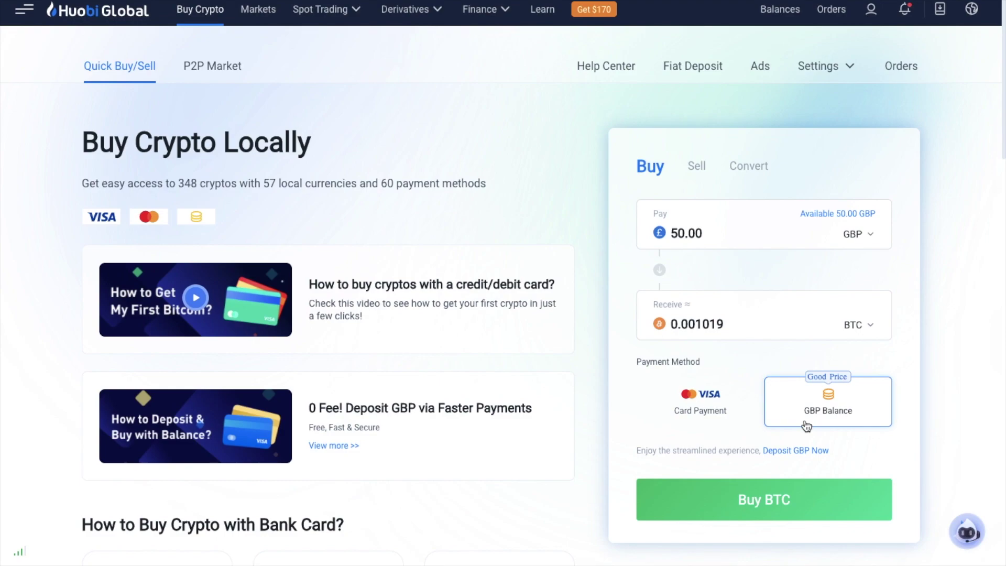
left_click(792, 490)
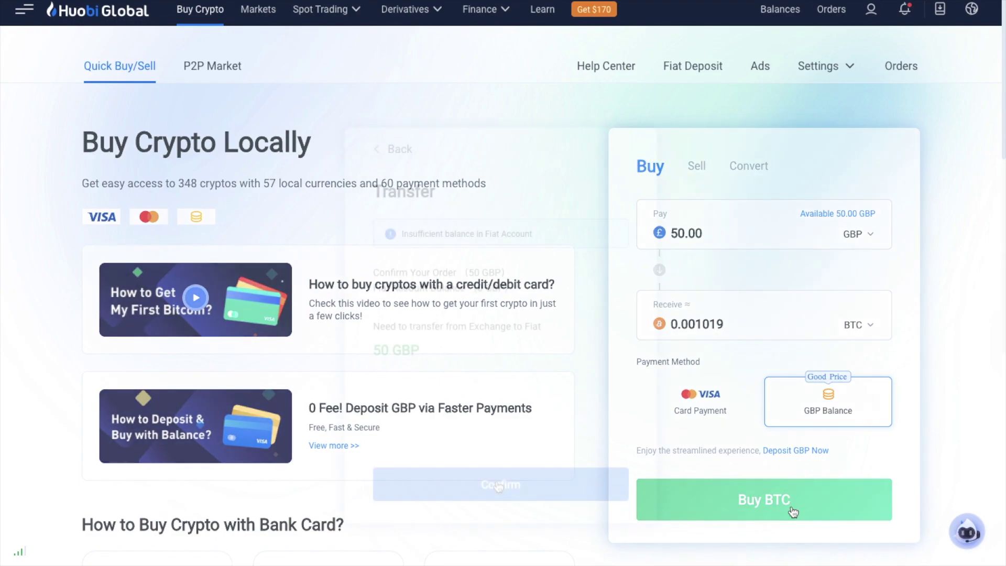
left_click(499, 486)
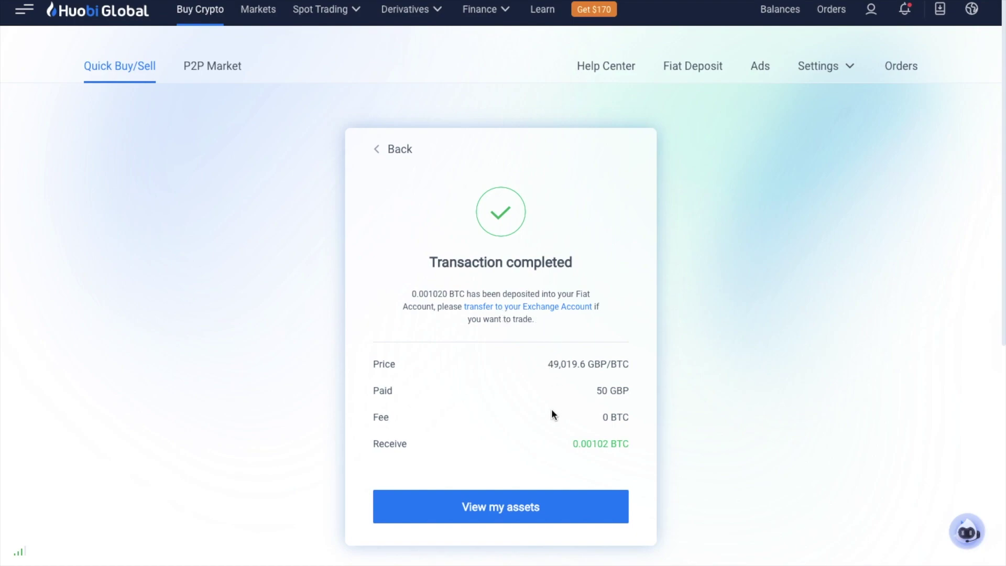
Step: View the purchased assets and transfer all available BTC from the Fiat Account to the Exchange Account
left_click(518, 508)
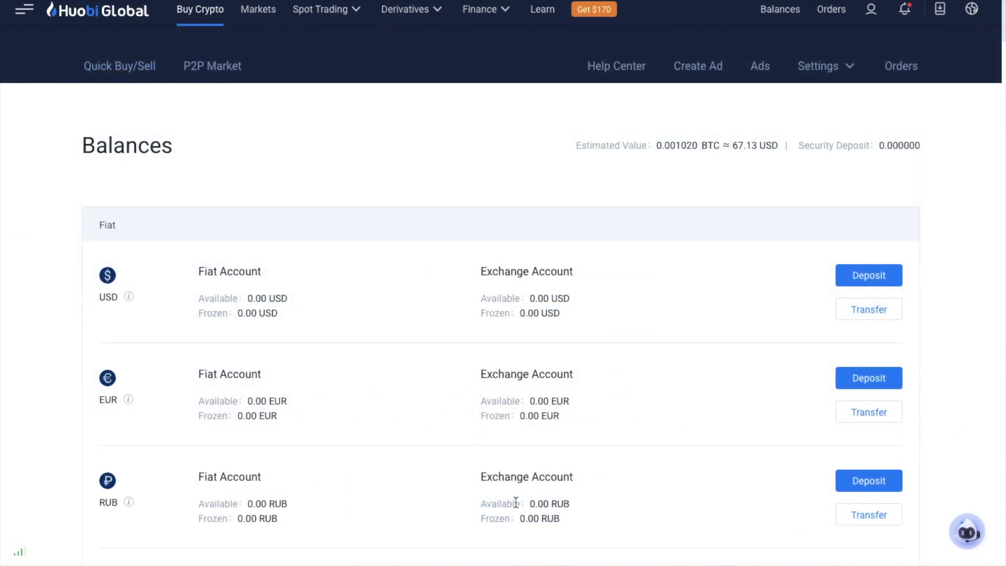
scroll(442, 481, "down", 15)
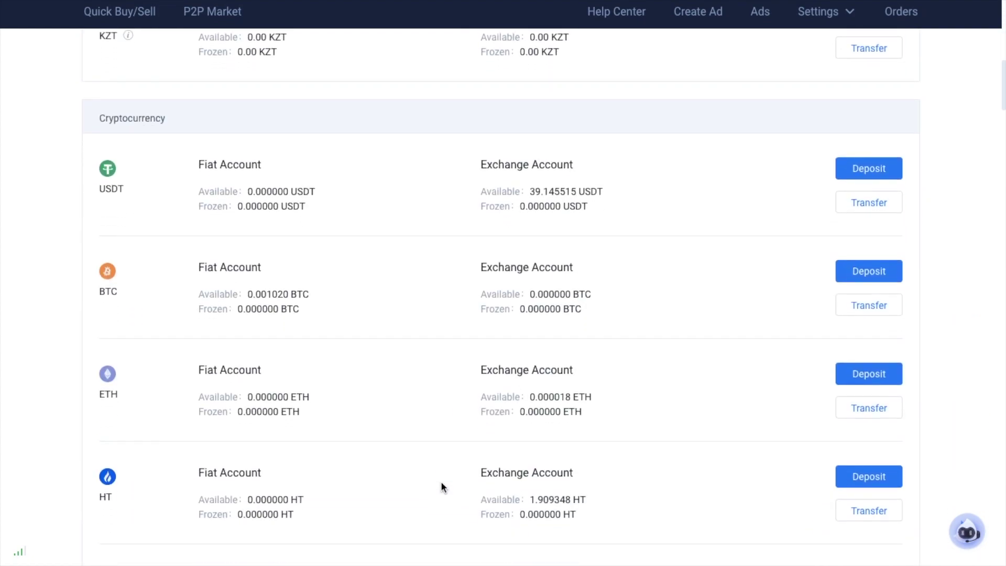
scroll(441, 482, "down", 1)
left_click(870, 262)
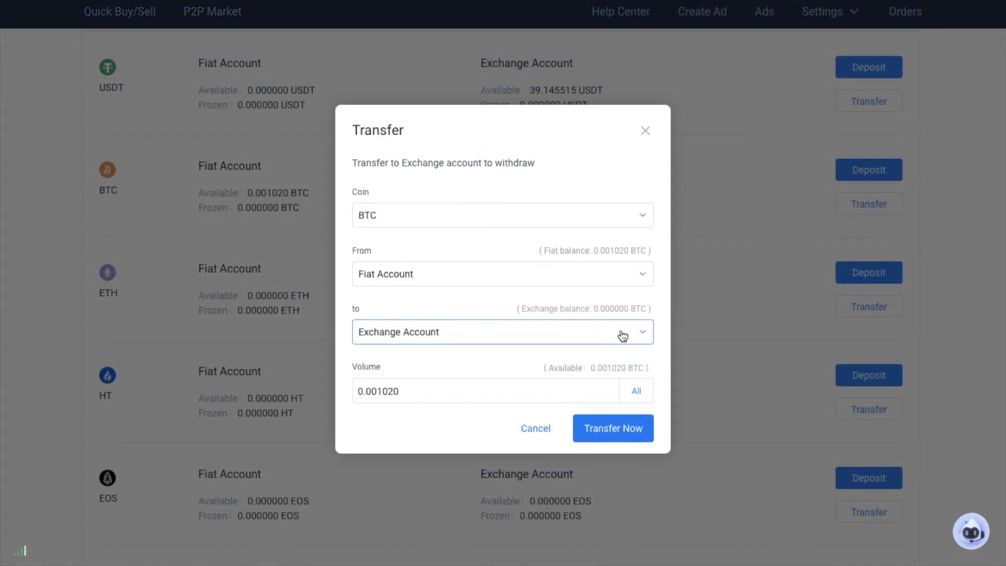
left_click(622, 335)
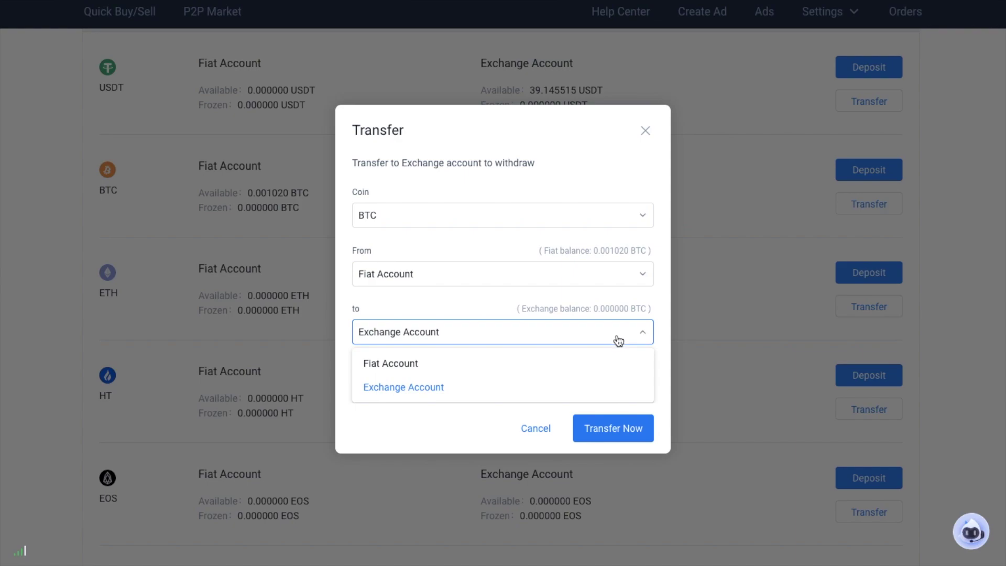
left_click(603, 388)
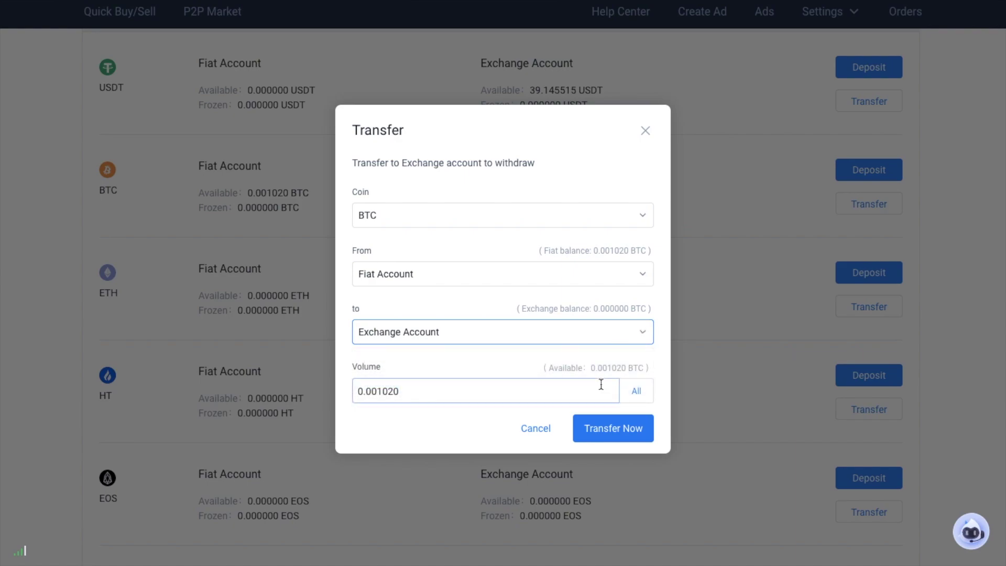
left_click(636, 392)
left_click(623, 428)
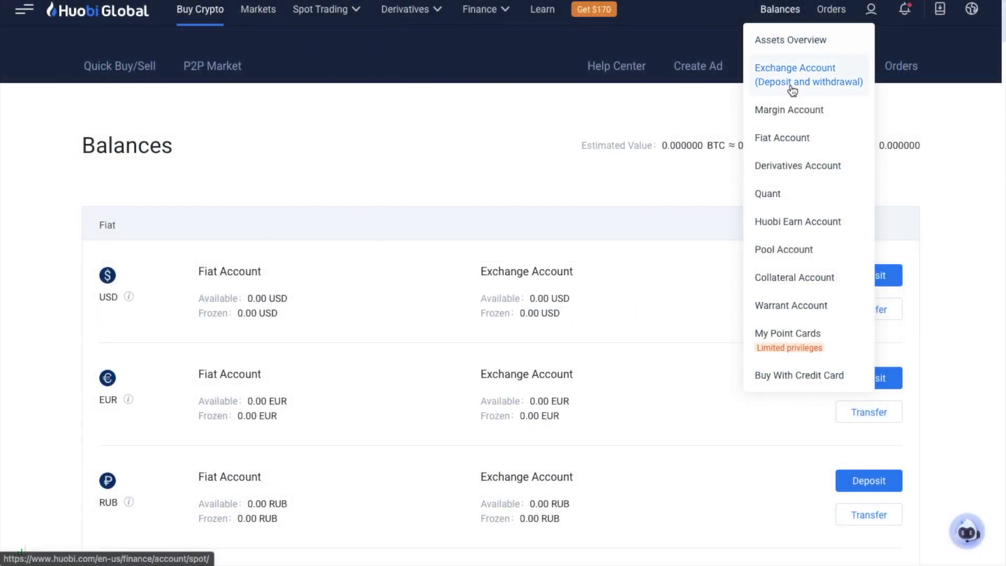
Step: Open the Exchange Account balances and search for BTC to check its available amount
left_click(794, 84)
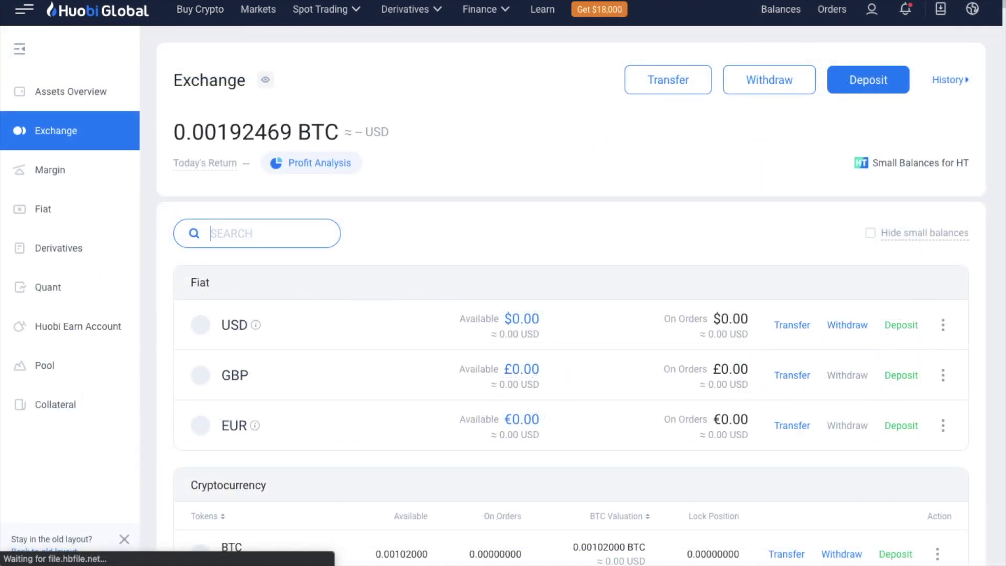
type("BTC")
scroll(397, 278, "down", 2)
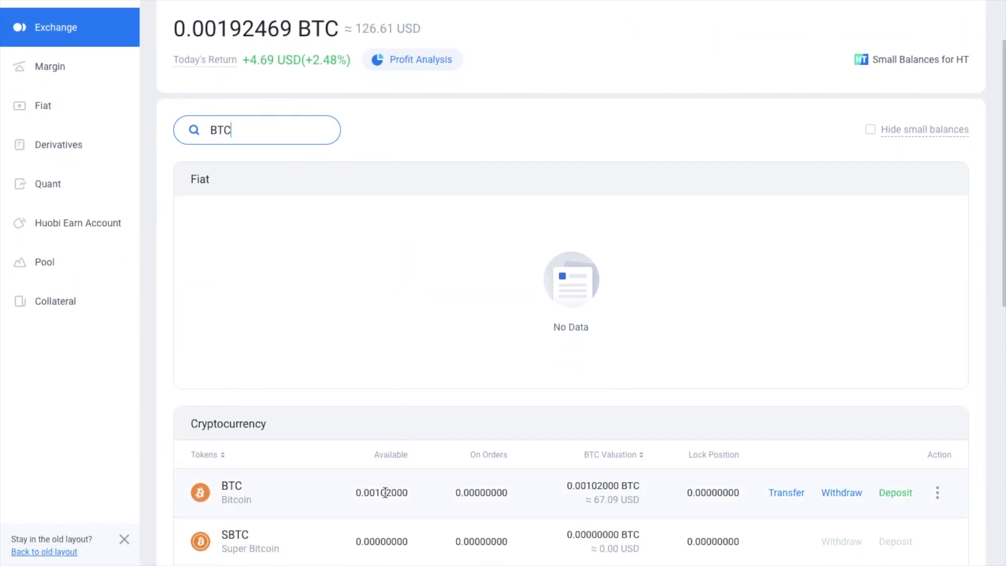
scroll(385, 503, "down", 4)
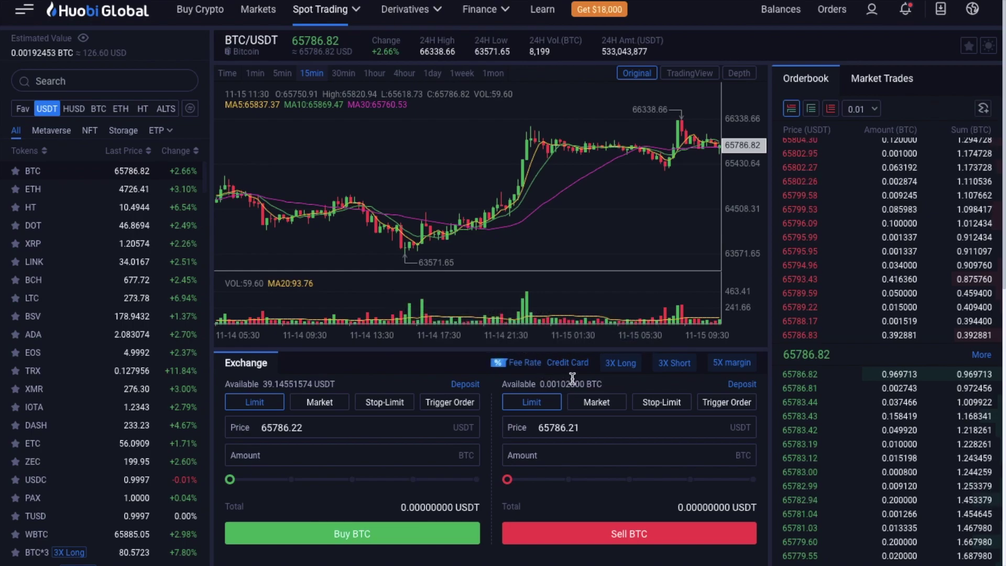
Step: Look over the spot trading and derivatives options, and show the Fixed products in Huobi Earn
mouse_move(331, 10)
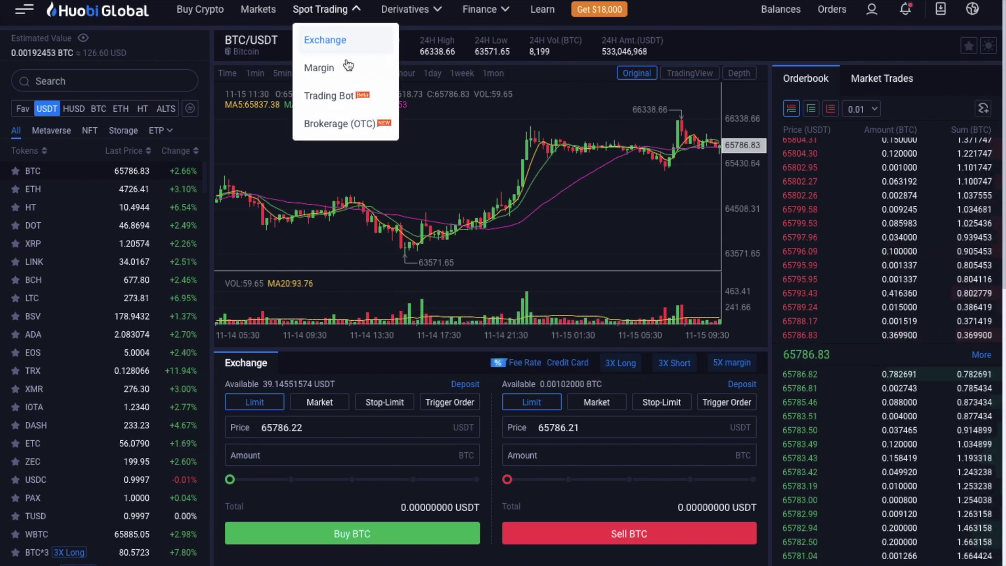
mouse_move(430, 21)
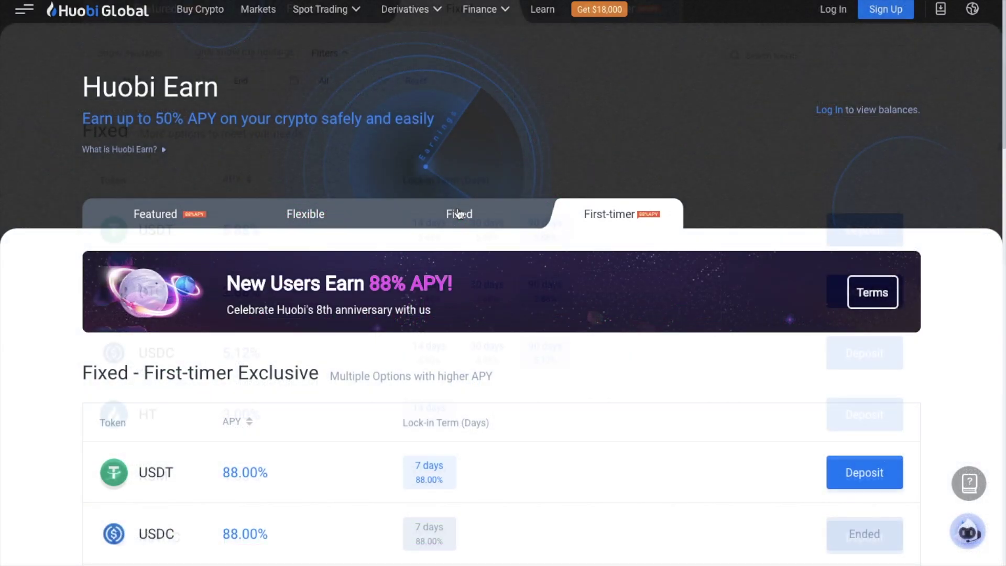
left_click(459, 212)
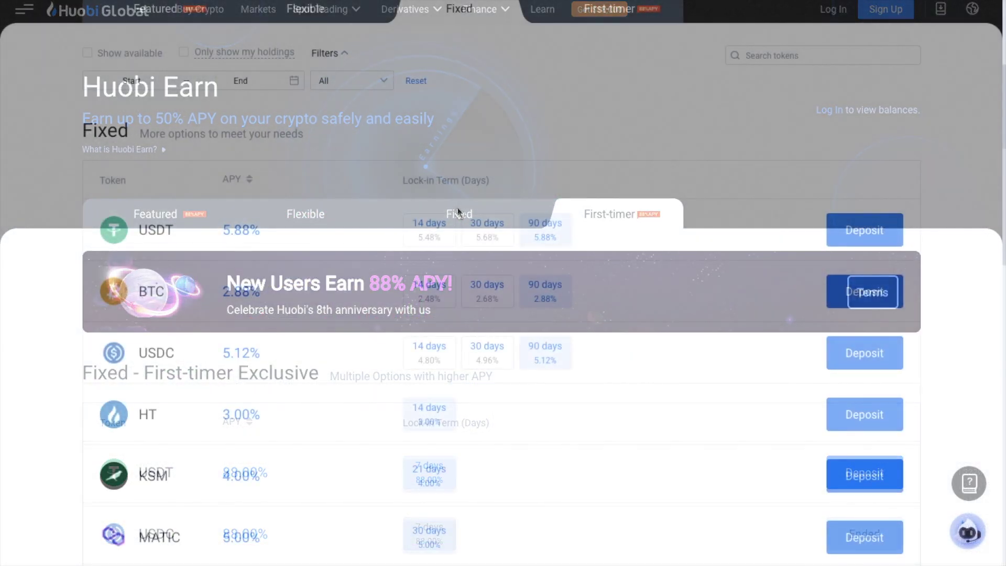